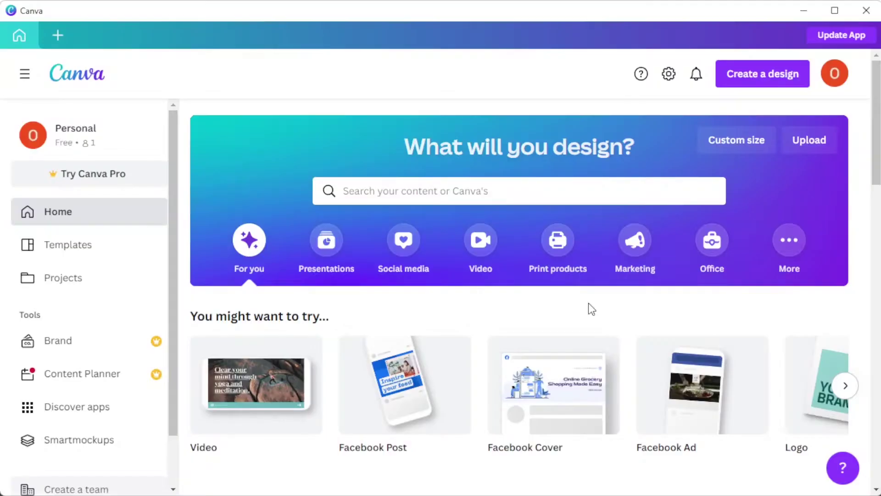
Search Canva for 'facebook story' and open the Facebook Story template results.
click(520, 190)
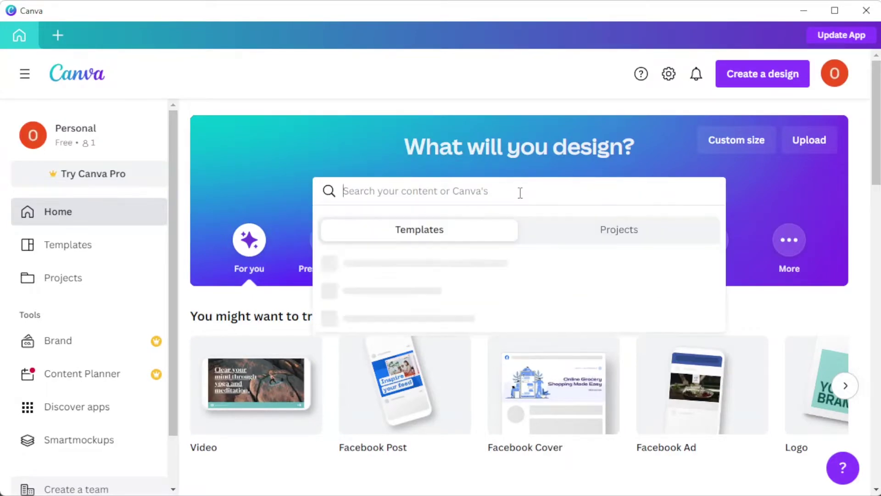
text(facebook story)
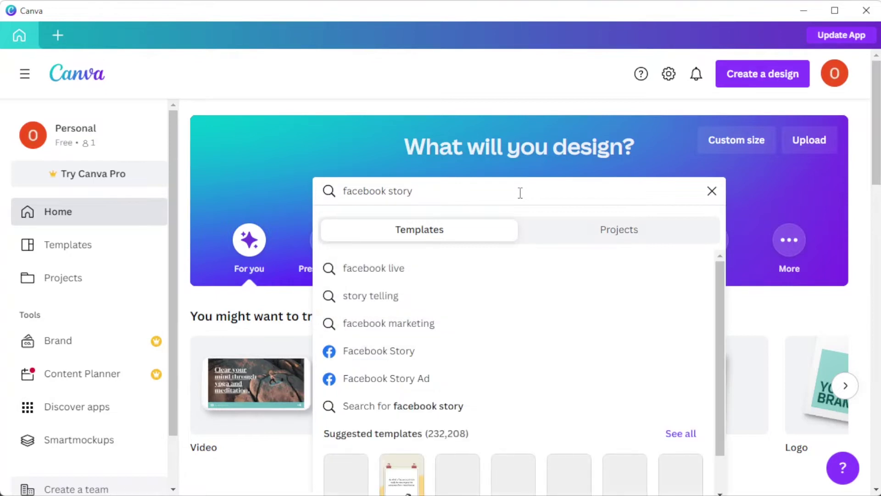
click(420, 350)
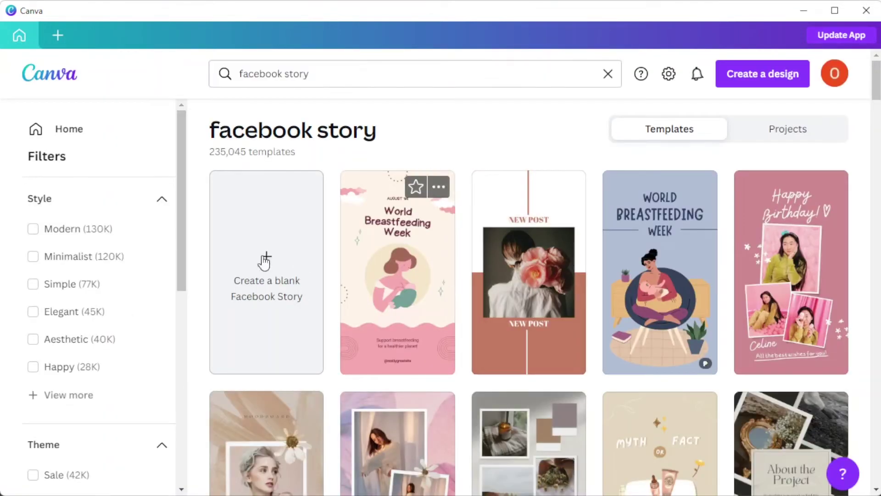
click(299, 152)
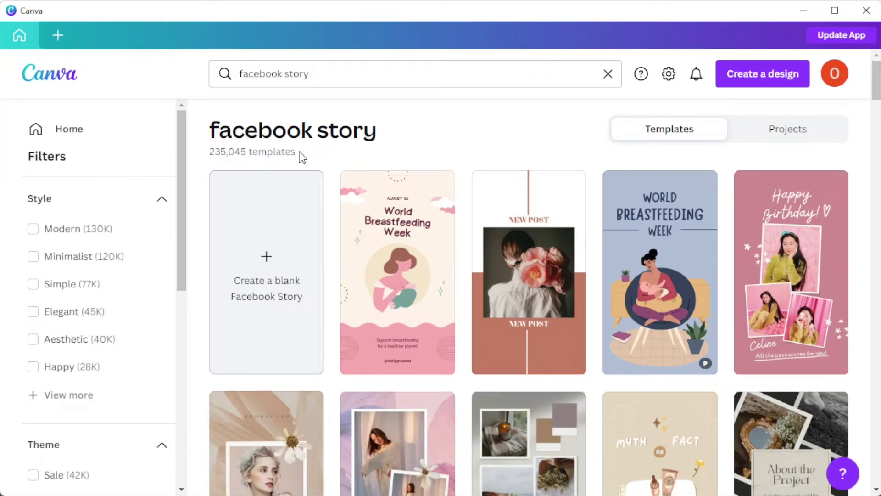
click(68, 338)
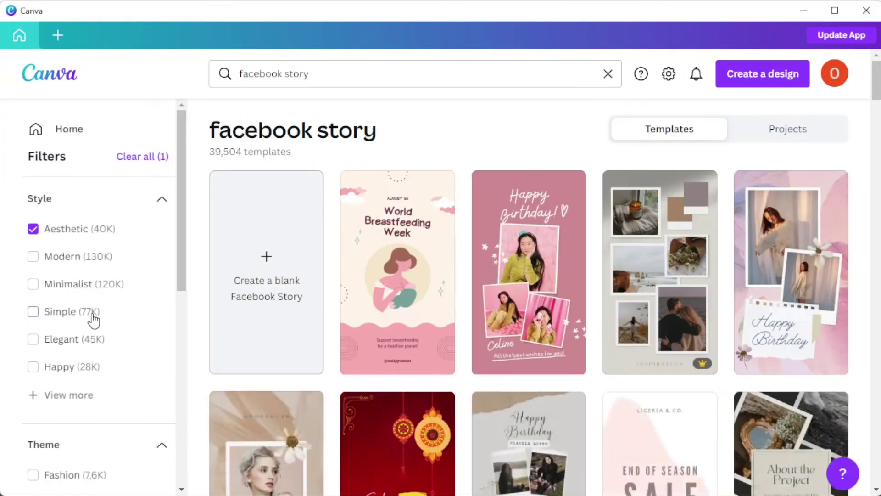
click(69, 312)
scroll(142, 312, down, 3)
scroll(137, 316, down, 3)
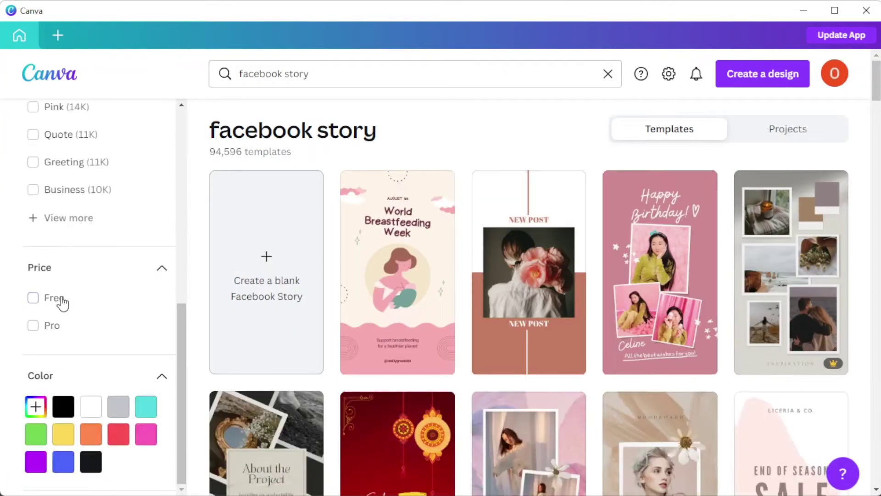
click(33, 298)
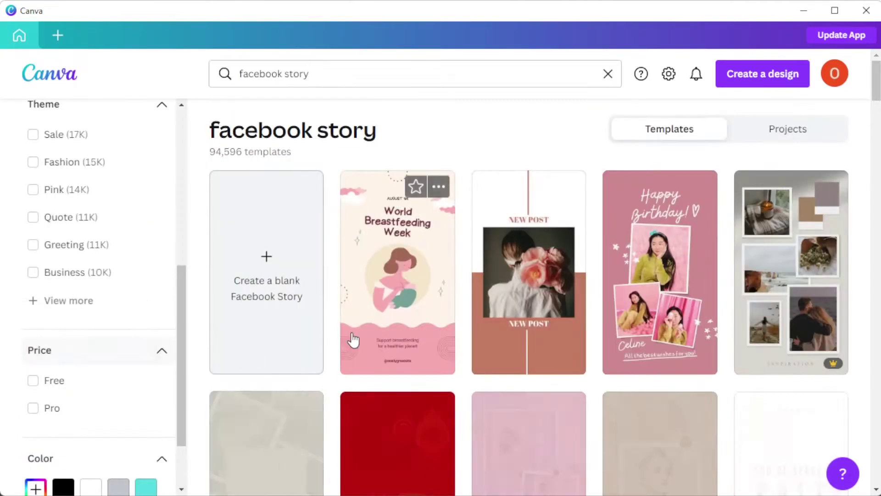
scroll(352, 338, down, 2)
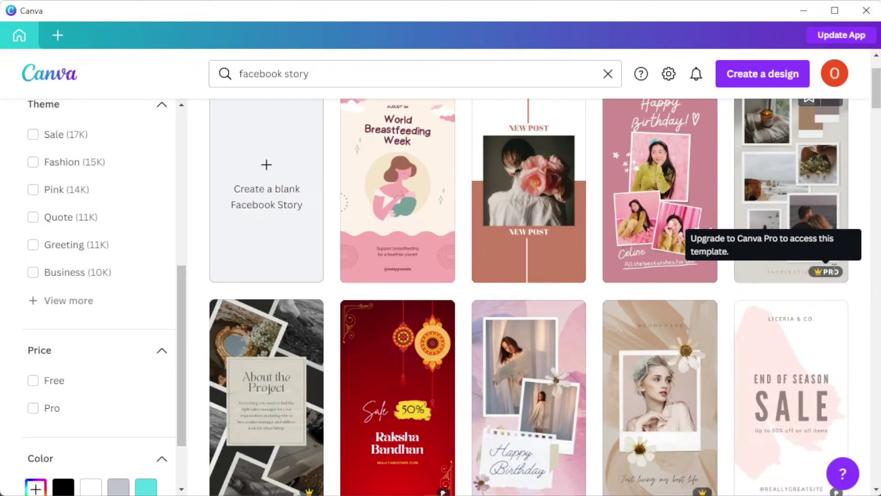
scroll(620, 345, down, 2)
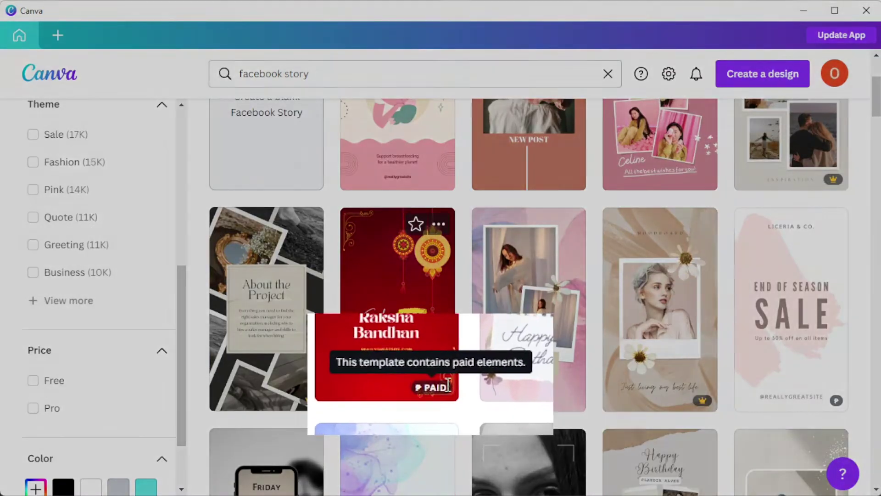
mouse_move(443, 400)
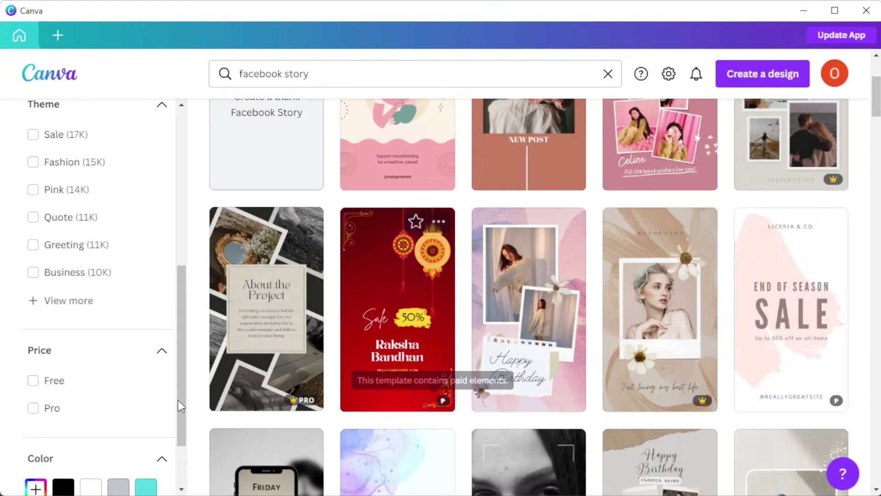
scroll(120, 390, down, 1)
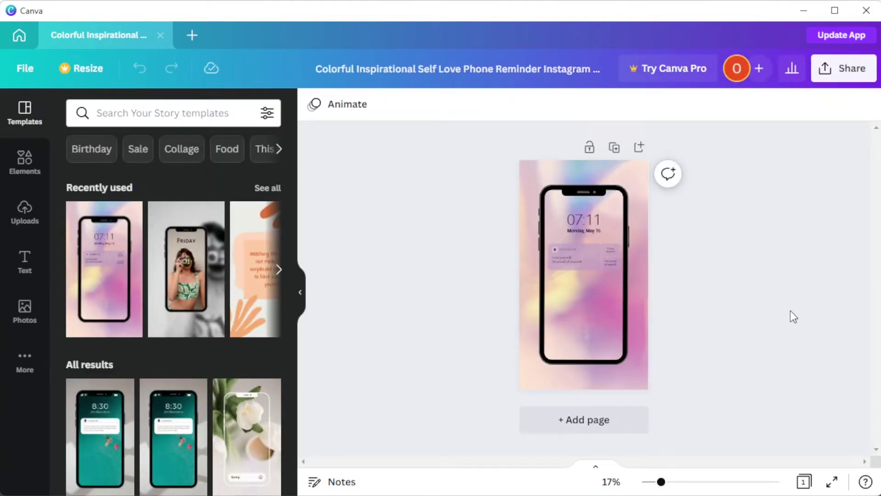
scroll(671, 261, up, 3)
scroll(624, 311, down, 2)
Try an uploaded portrait photo in the phone frame, undo it, and browse uploaded media.
click(625, 311)
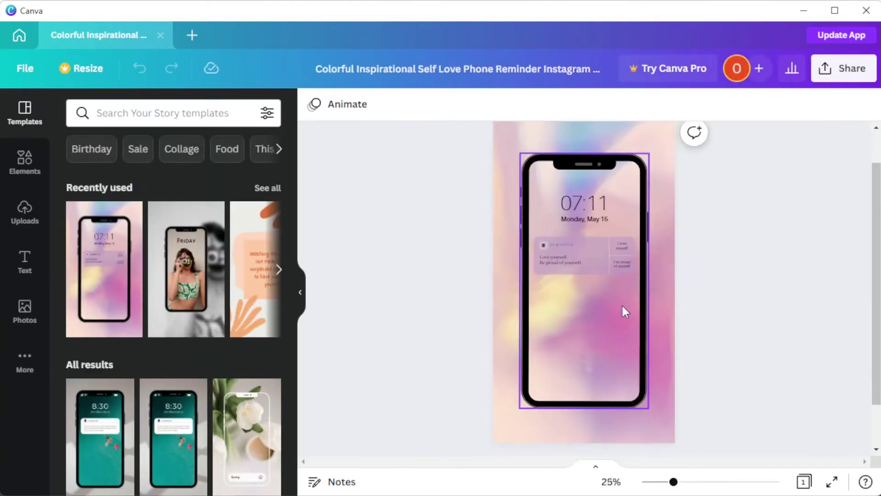
click(24, 212)
drag(173, 344, 627, 255)
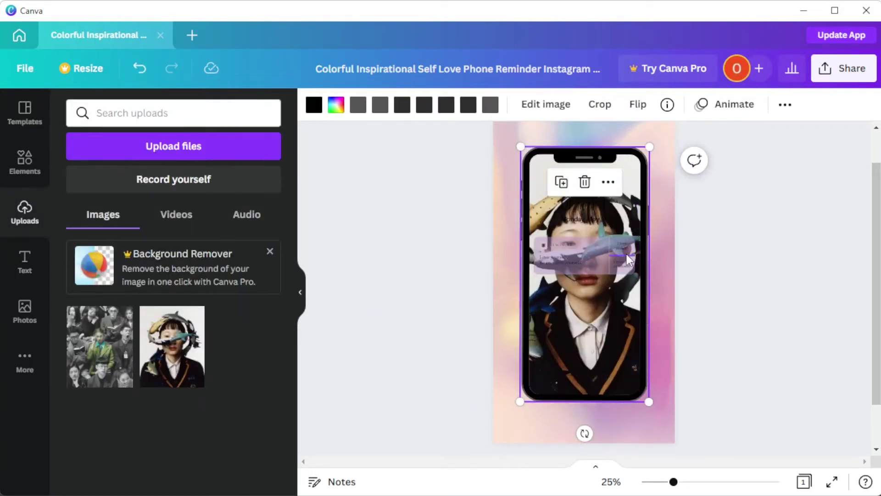
key(ctrl+z)
click(177, 215)
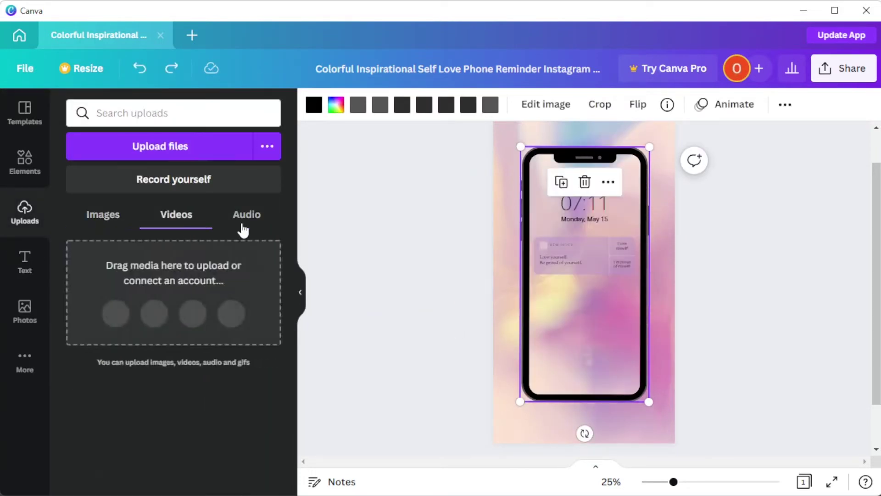
click(247, 224)
Drag the purple liquid graphic from Elements onto the phone screen.
click(24, 162)
drag(93, 227, 606, 275)
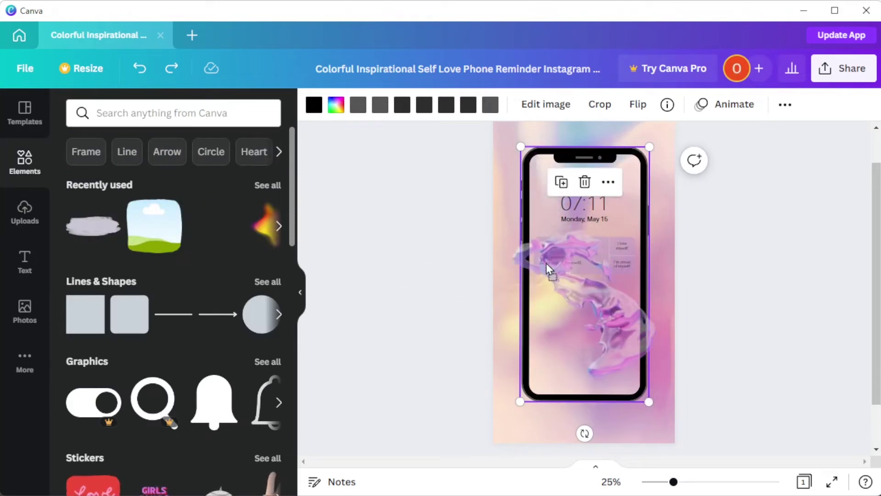
click(758, 276)
scroll(778, 338, down, 3)
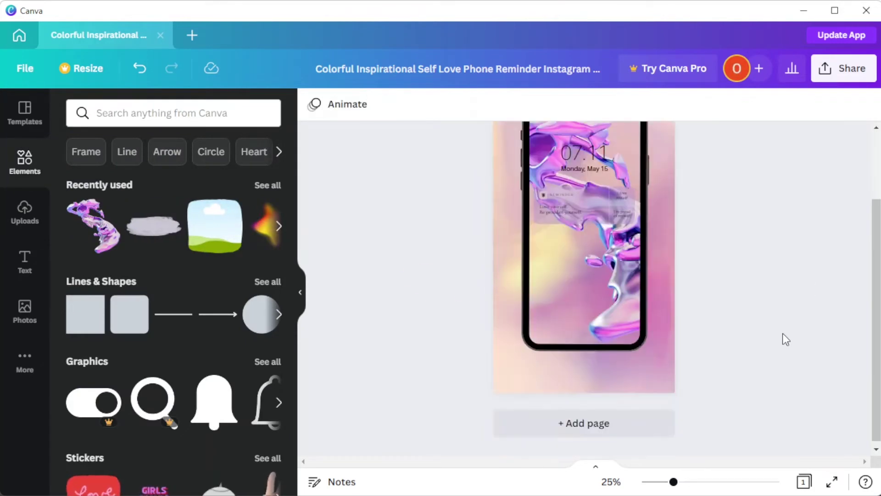
scroll(144, 323, down, 8)
scroll(141, 320, down, 5)
scroll(191, 339, down, 5)
scroll(191, 338, up, 5)
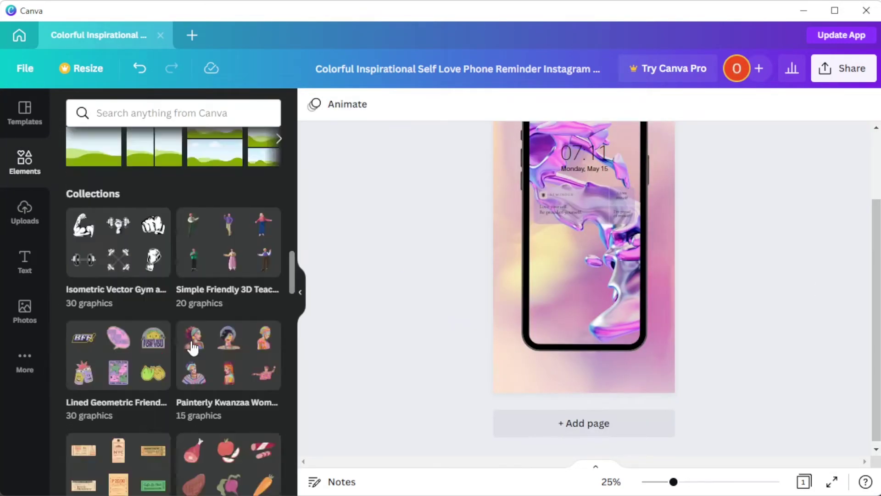
scroll(191, 339, up, 10)
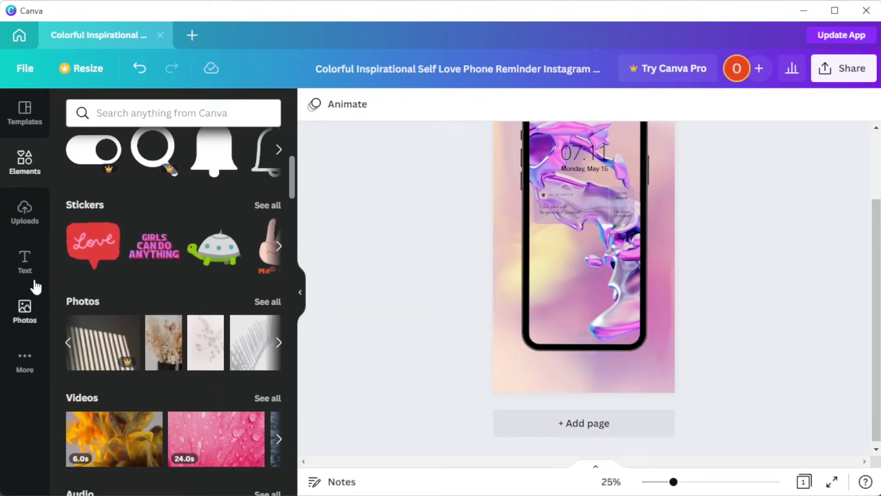
Add the neon 'Be kind' text, move it lower, and send it to back.
click(24, 262)
scroll(175, 271, down, 10)
scroll(175, 271, down, 5)
scroll(174, 272, down, 5)
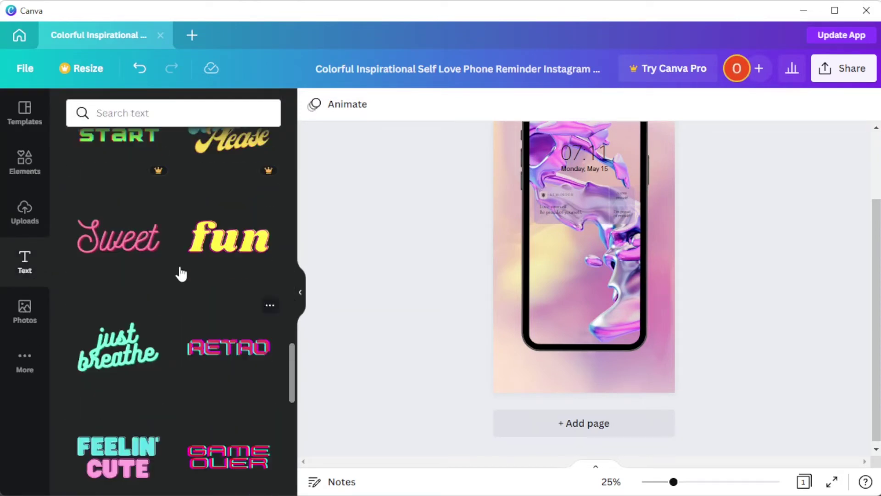
scroll(179, 272, down, 5)
scroll(181, 273, down, 5)
scroll(181, 272, down, 5)
scroll(181, 273, down, 5)
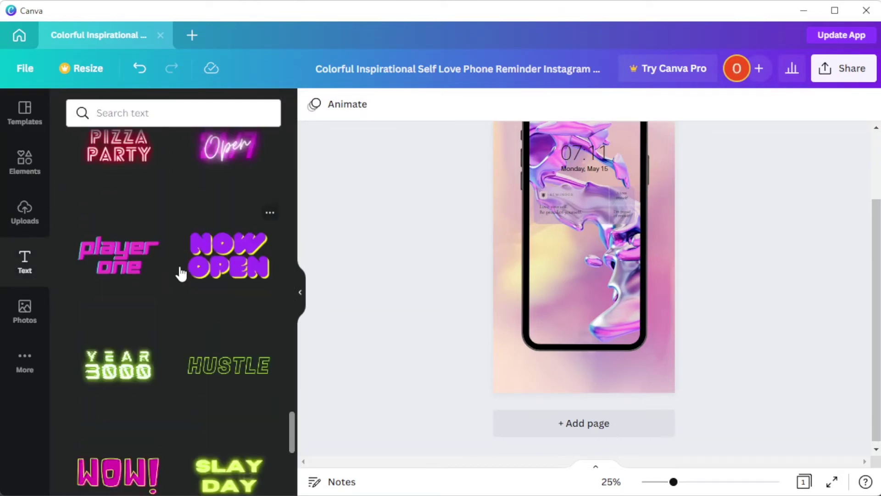
scroll(181, 272, down, 5)
scroll(181, 273, down, 5)
scroll(181, 272, down, 5)
scroll(181, 273, down, 5)
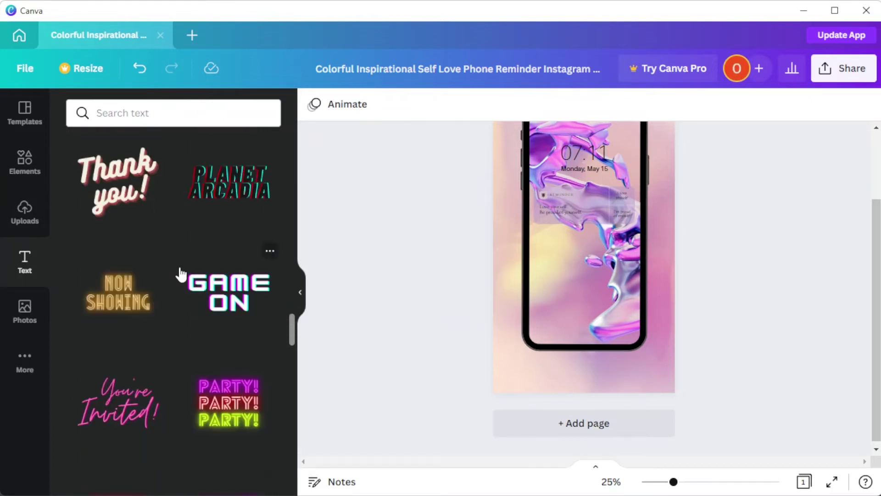
scroll(180, 273, up, 3)
scroll(180, 273, up, 3)
drag(120, 328, 586, 262)
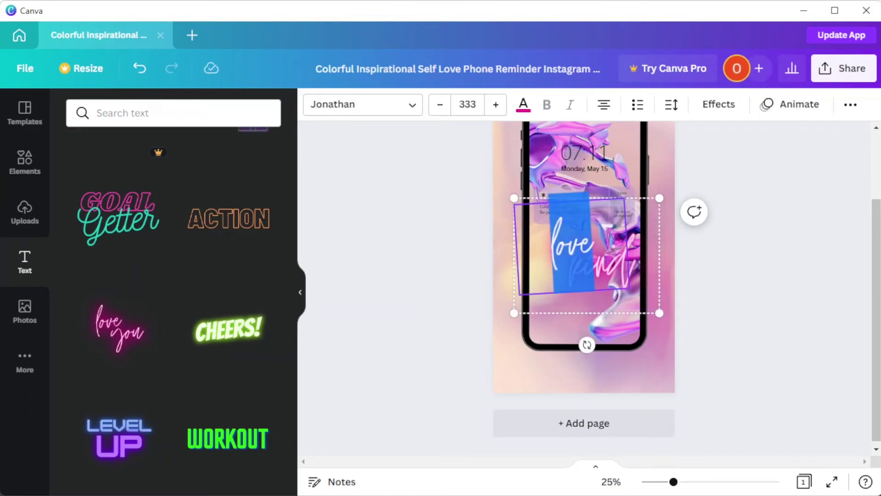
text(B)
drag(592, 268, 599, 274)
click(757, 275)
click(599, 274)
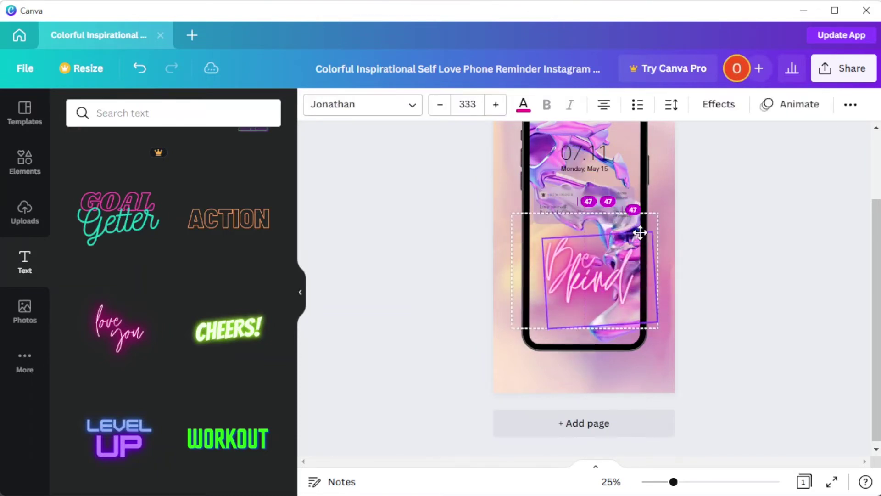
right_click(599, 274)
click(659, 295)
Shrink the 'Be kind' text and reposition it lower on the phone screen.
drag(607, 279, 608, 281)
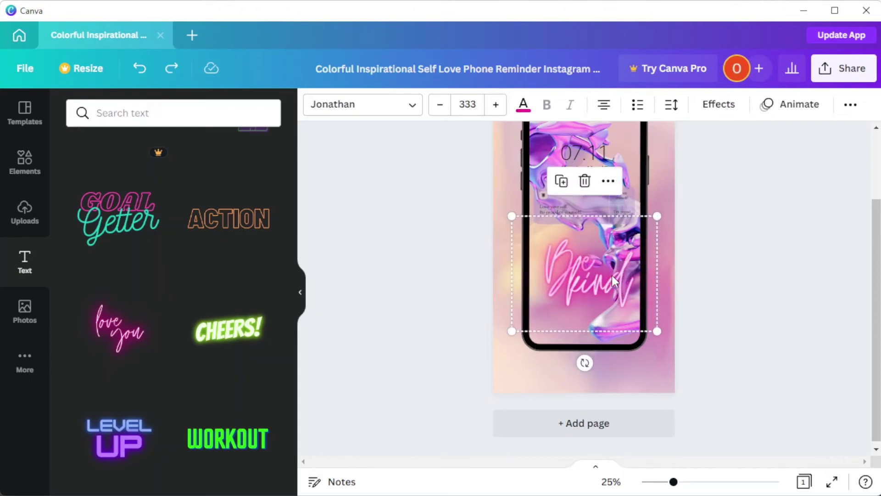
click(440, 104)
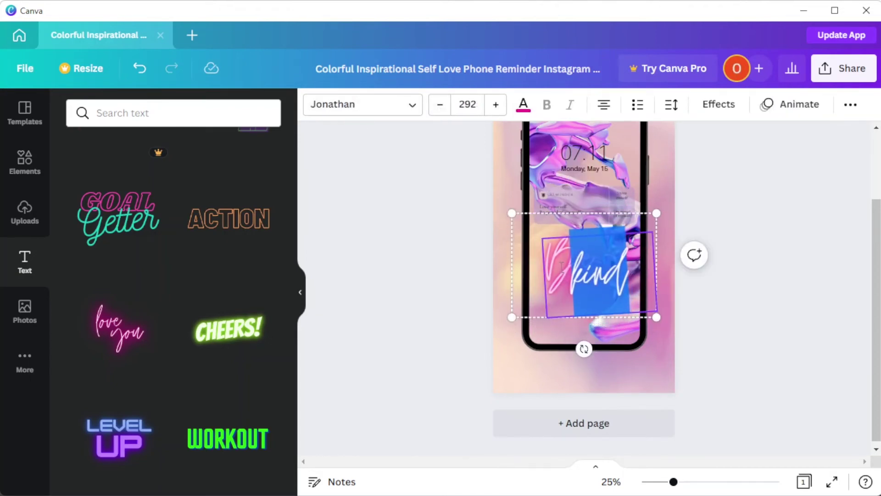
click(544, 237)
double_click(544, 237)
click(439, 105)
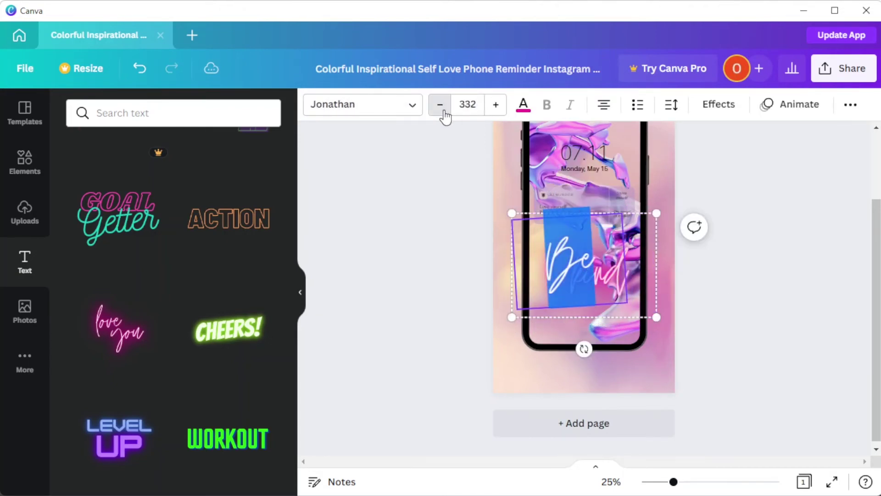
click(696, 234)
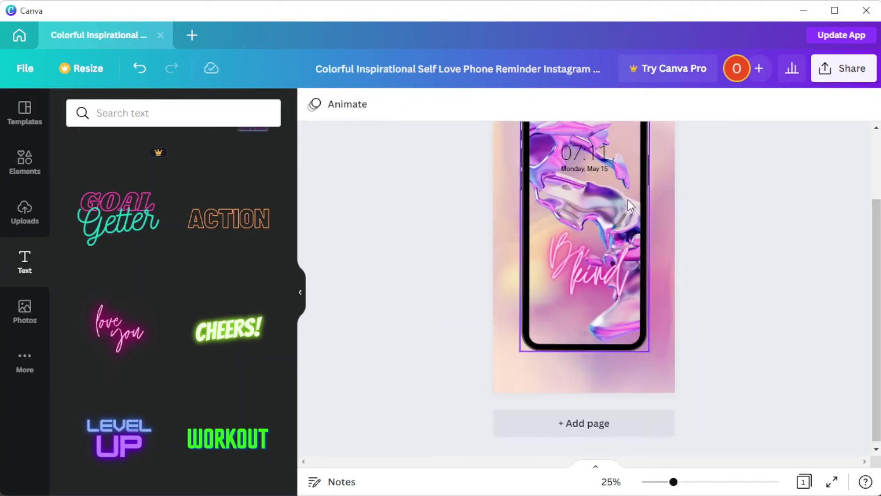
click(592, 262)
drag(592, 262, 582, 240)
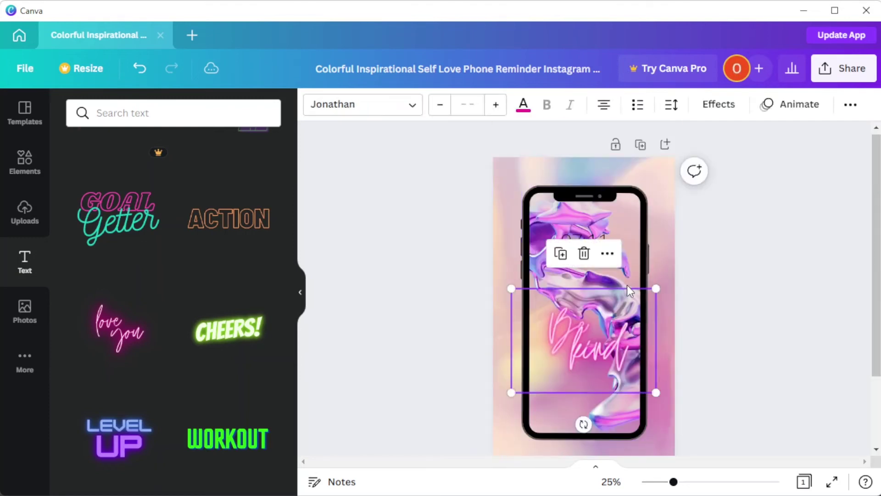
Give the page the Photo Zoom animation.
click(593, 310)
click(609, 245)
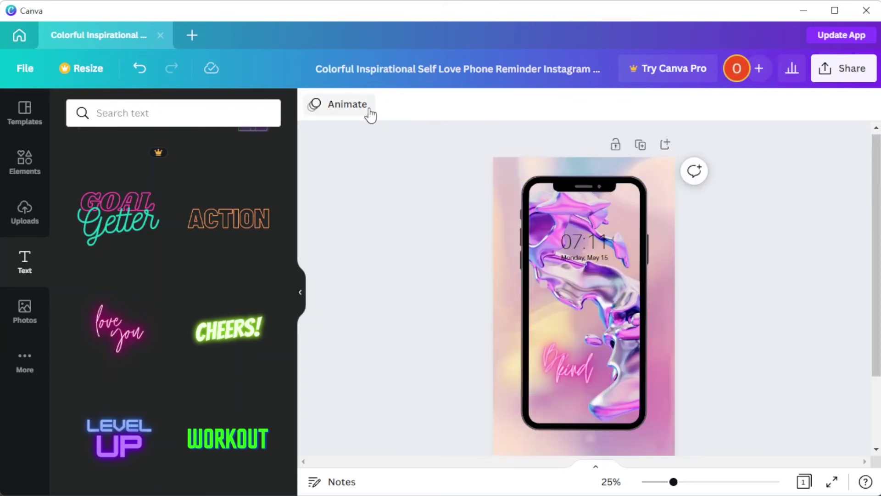
click(347, 104)
scroll(246, 331, down, 4)
scroll(246, 353, down, 2)
click(245, 331)
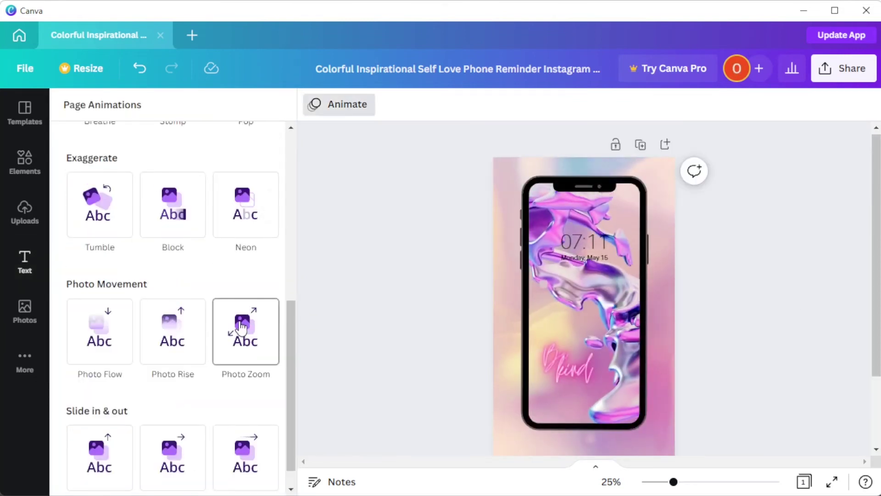
Share the design to Facebook Story, then close the sharing panel.
click(835, 72)
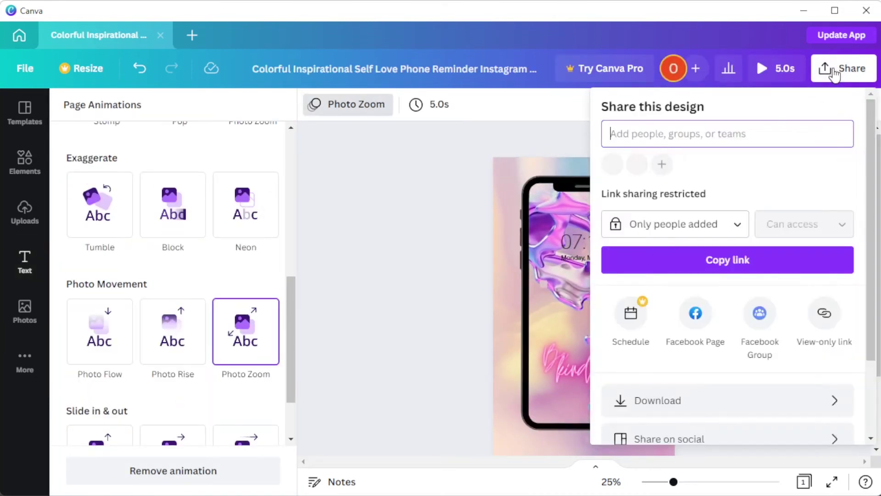
scroll(733, 244, down, 3)
scroll(732, 244, down, 1)
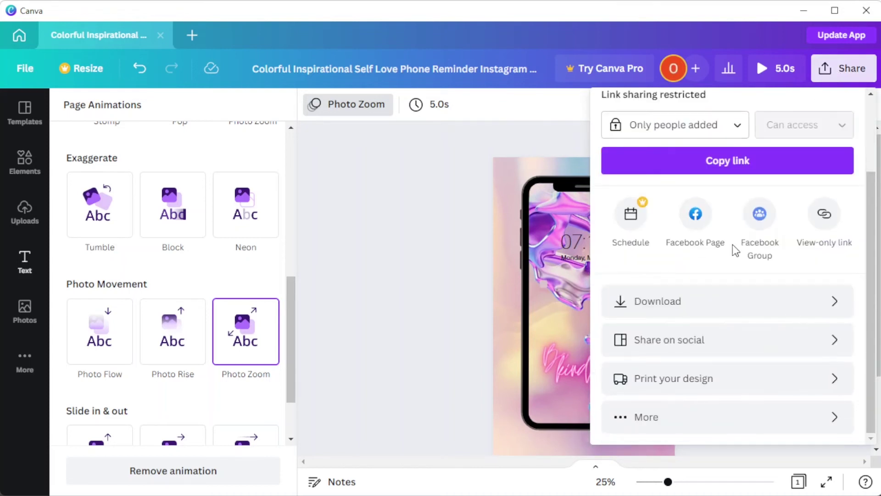
click(689, 340)
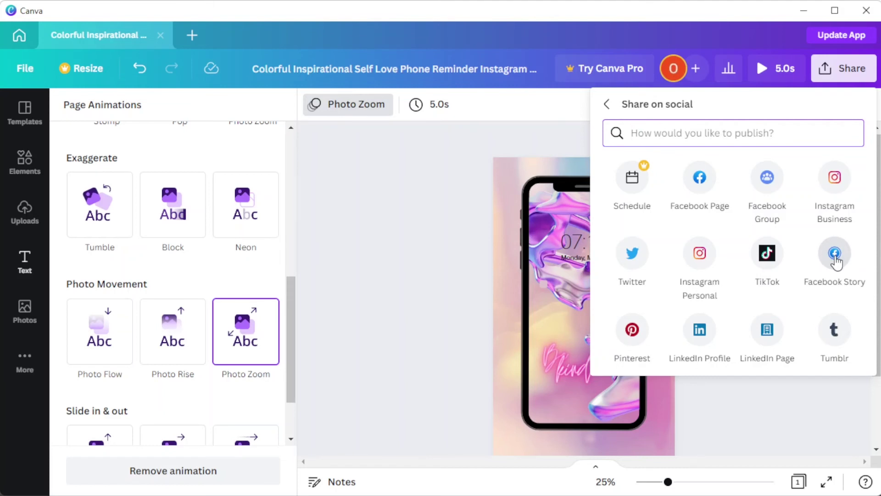
click(800, 414)
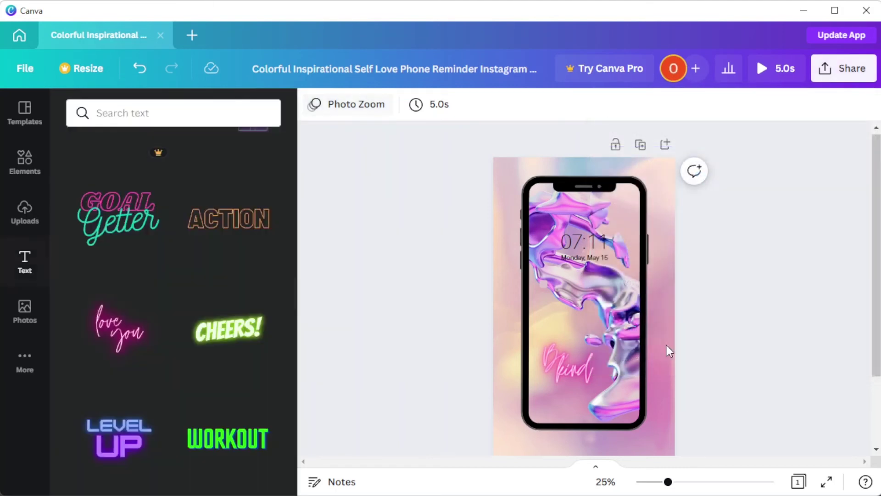
click(304, 294)
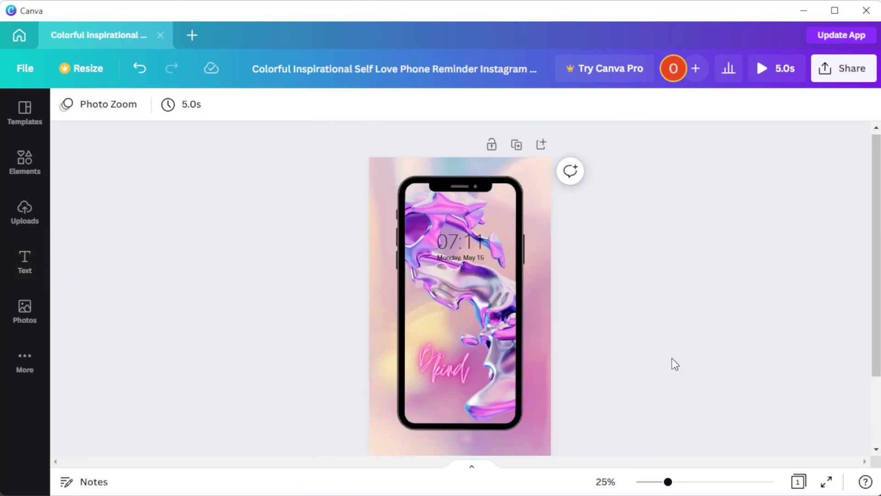